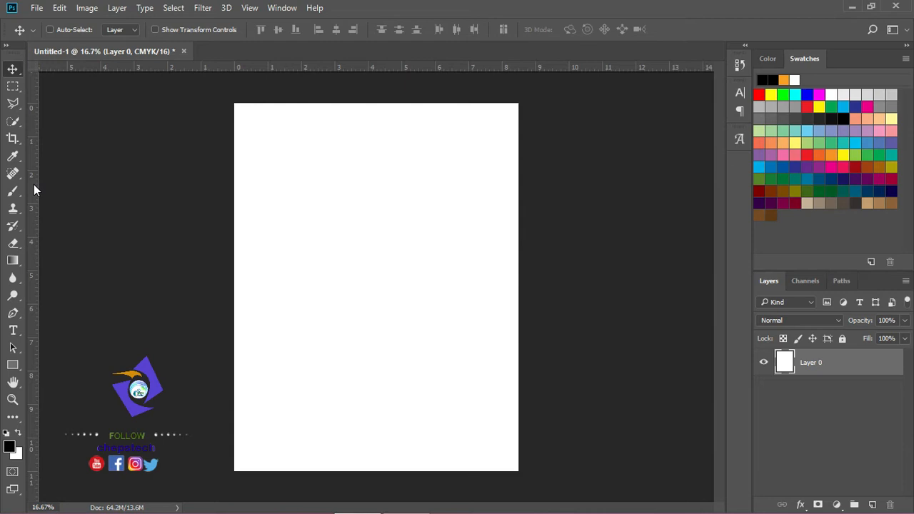
# Place vertical guides at about 2 in and 6.5 in, and horizontal guides at about 2 in and 9 in.
pyautogui.moveTo(33, 184); pyautogui.dragTo(302, 180)
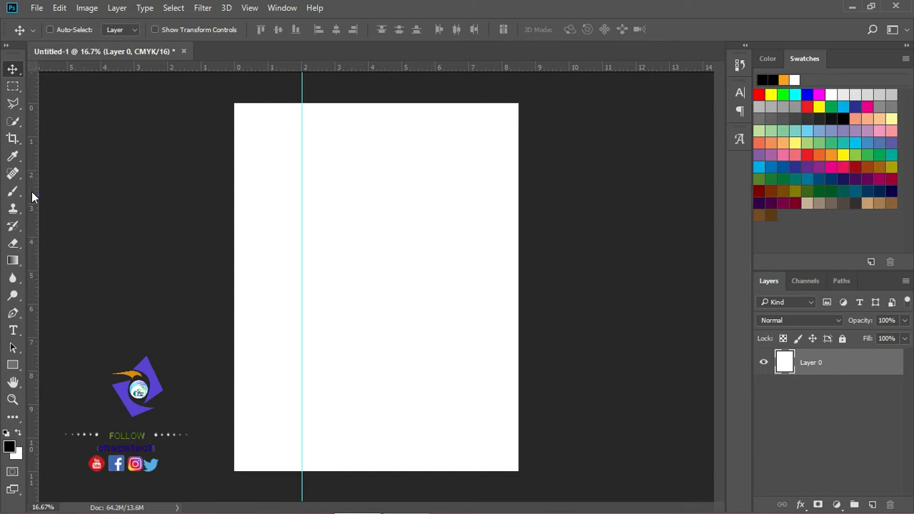
pyautogui.moveTo(34, 191); pyautogui.dragTo(453, 158)
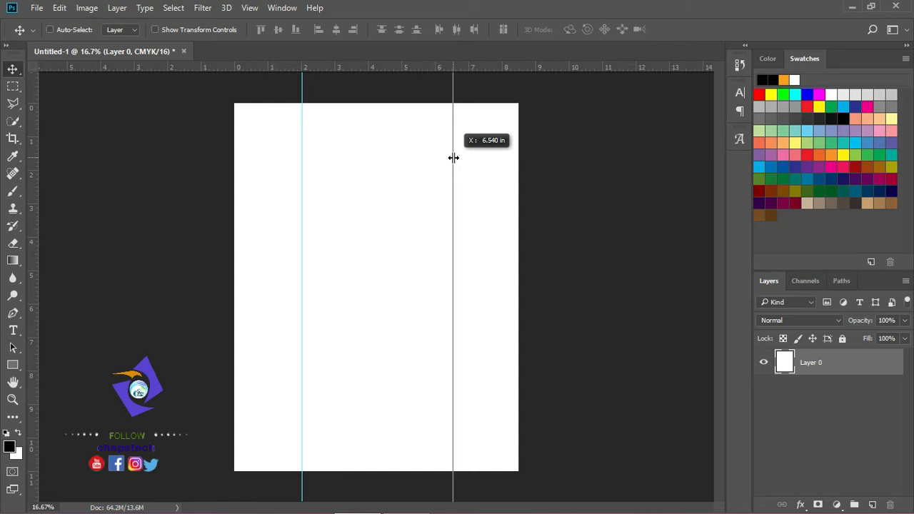
pyautogui.moveTo(453, 157); pyautogui.dragTo(453, 157)
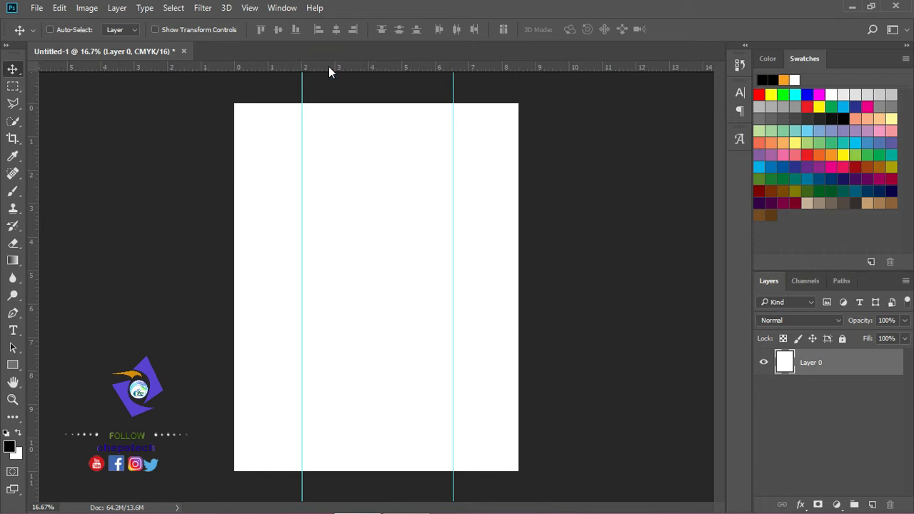
pyautogui.moveTo(329, 67); pyautogui.dragTo(330, 170)
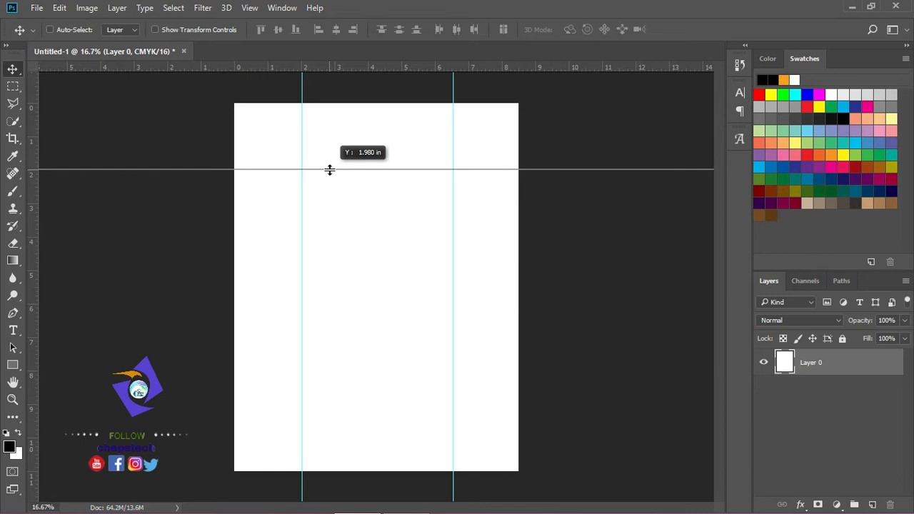
pyautogui.moveTo(330, 170); pyautogui.dragTo(329, 170)
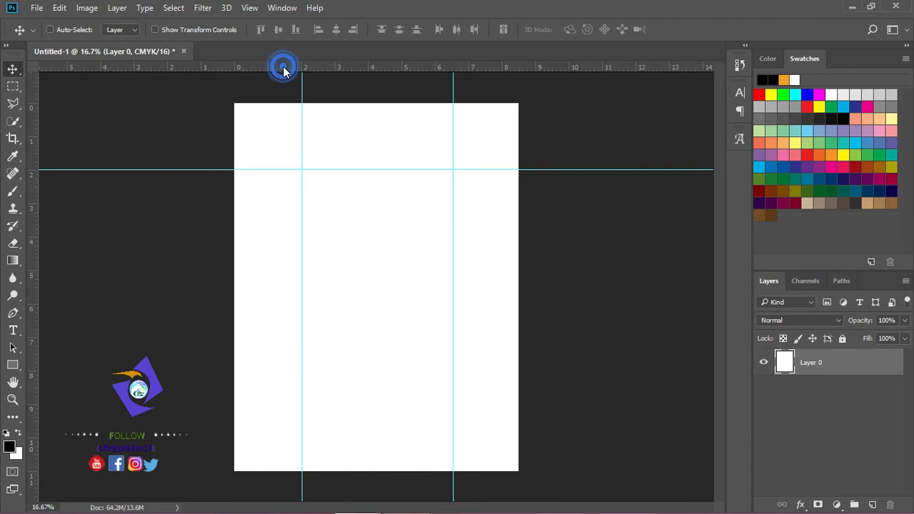
pyautogui.moveTo(284, 67); pyautogui.dragTo(313, 407)
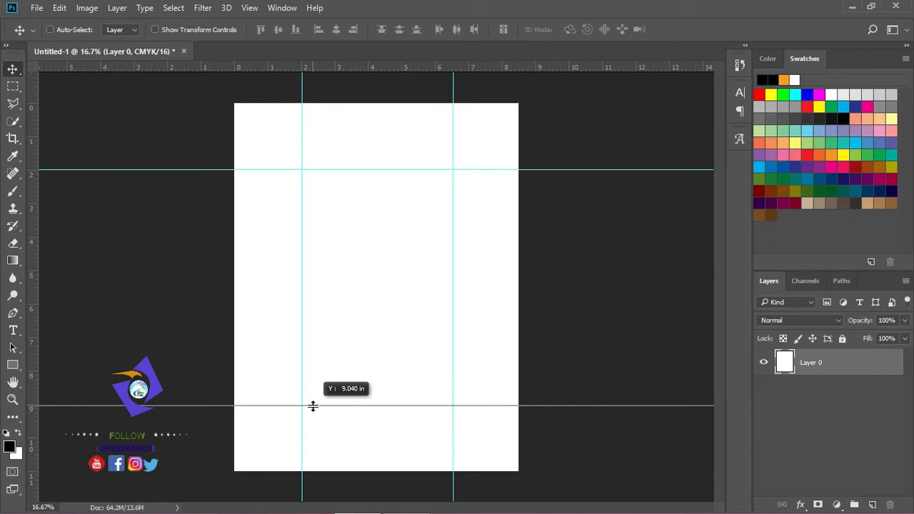
pyautogui.moveTo(313, 406); pyautogui.dragTo(313, 407)
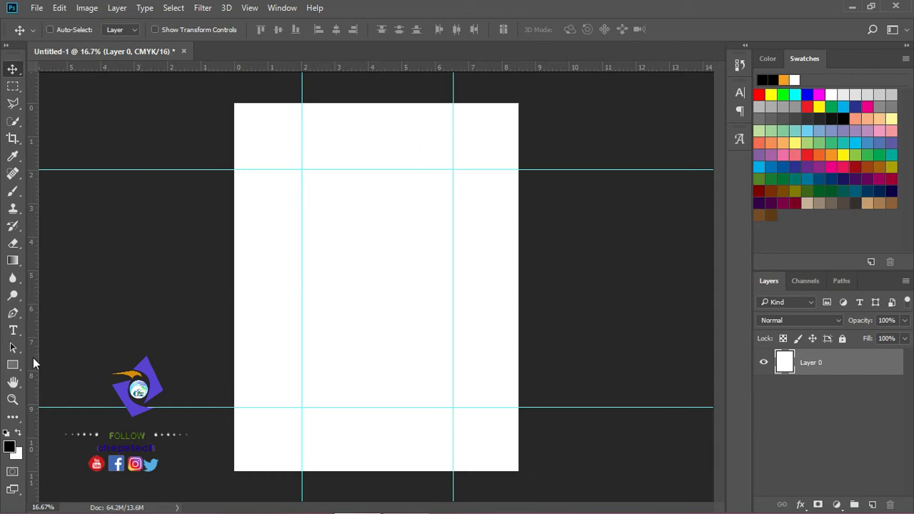
# Draw a rectangle shape of about 1356 × 2130 px filling the area enclosed by the four guides.
pyautogui.click(11, 366)
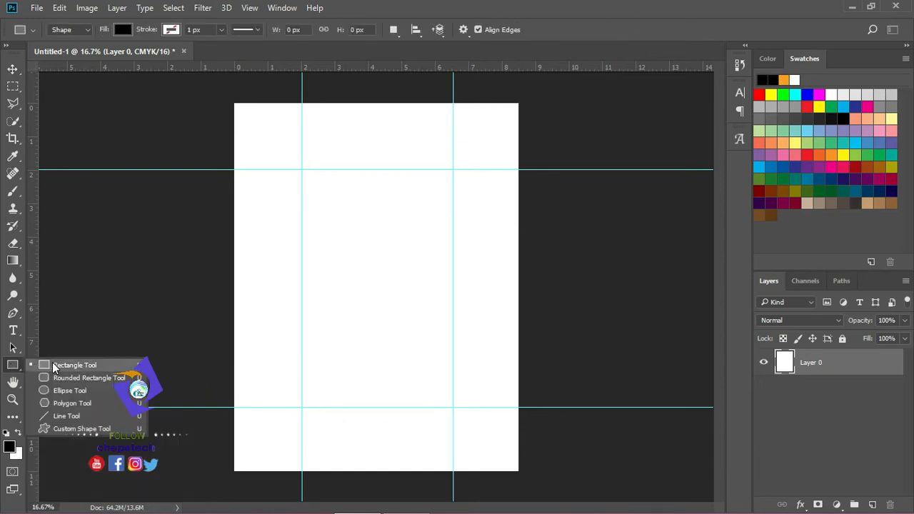
pyautogui.rightClick(13, 365)
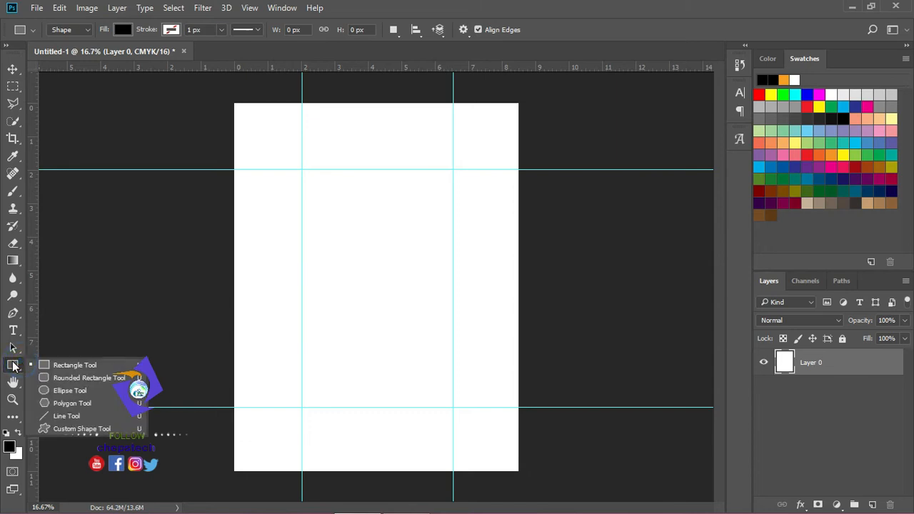
pyautogui.click(49, 366)
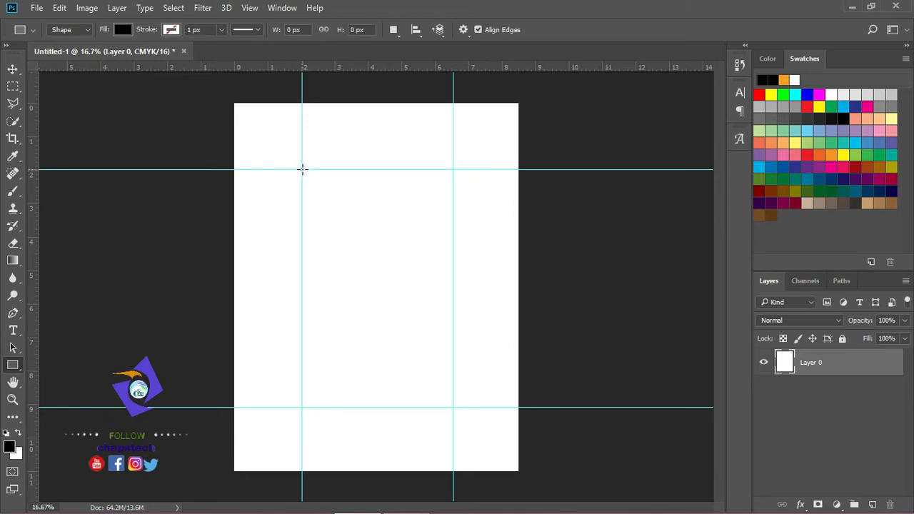
pyautogui.moveTo(302, 169); pyautogui.dragTo(404, 270)
pyautogui.moveTo(452, 357); pyautogui.dragTo(455, 408)
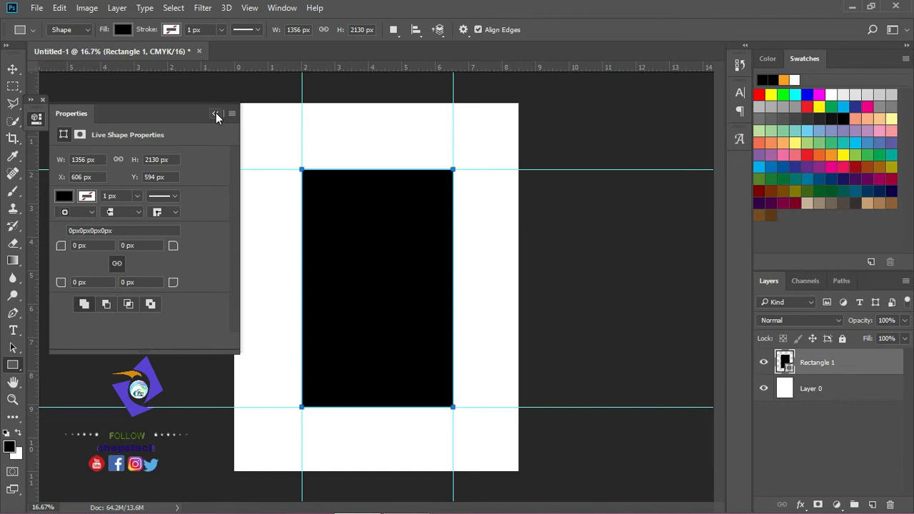
pyautogui.click(216, 115)
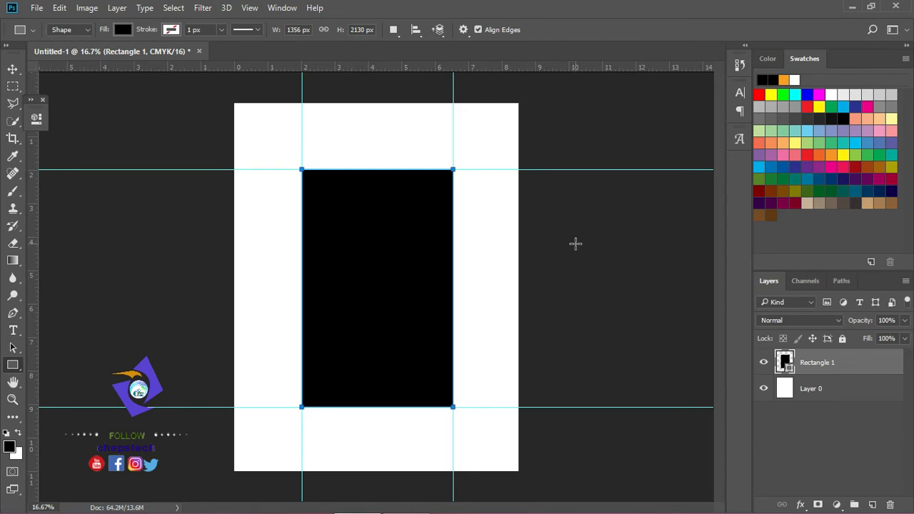
# Change the rectangle's fill colour to bright red, ff0505.
pyautogui.doubleClick(786, 364)
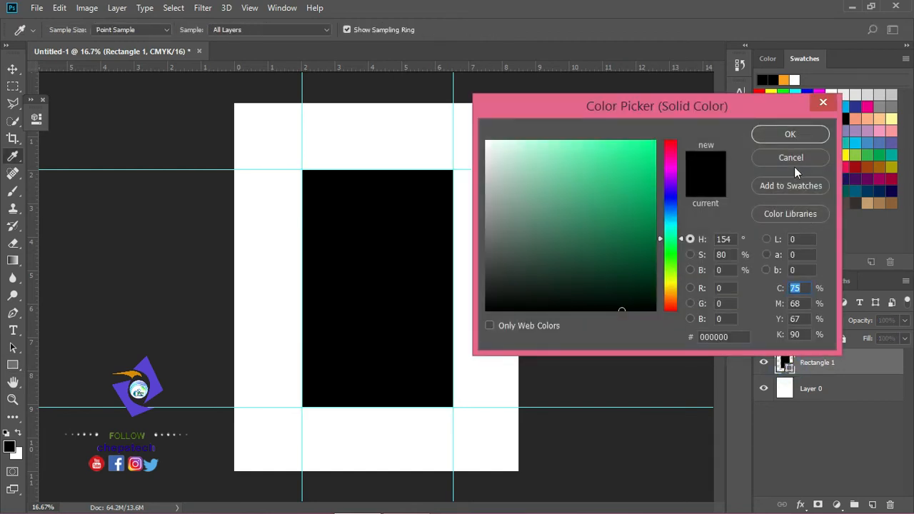
pyautogui.click(635, 168)
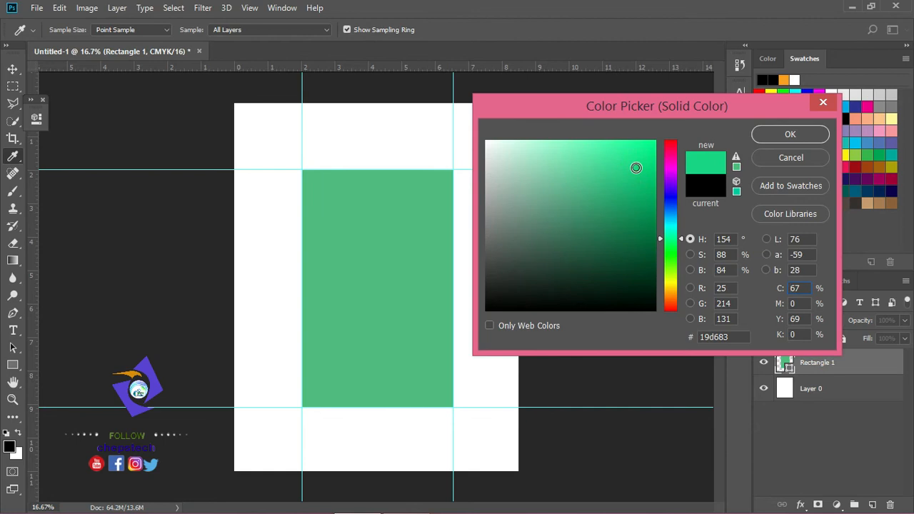
pyautogui.click(636, 154)
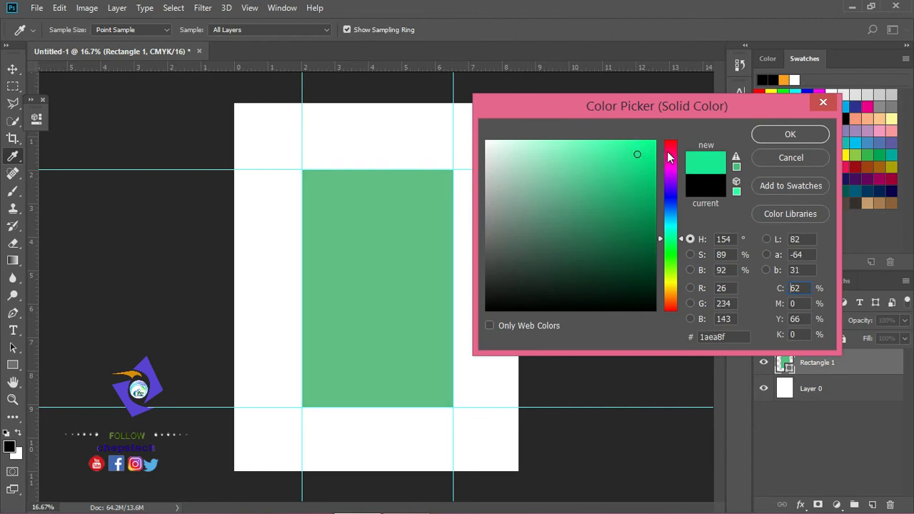
pyautogui.click(671, 151)
pyautogui.click(671, 145)
pyautogui.click(652, 159)
pyautogui.click(655, 140)
pyautogui.moveTo(649, 199); pyautogui.dragTo(652, 116)
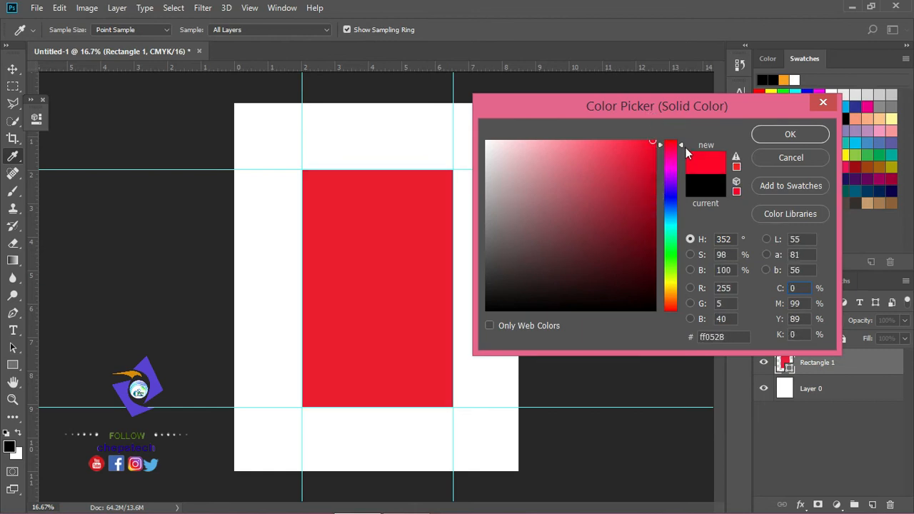
pyautogui.moveTo(682, 144); pyautogui.dragTo(682, 140)
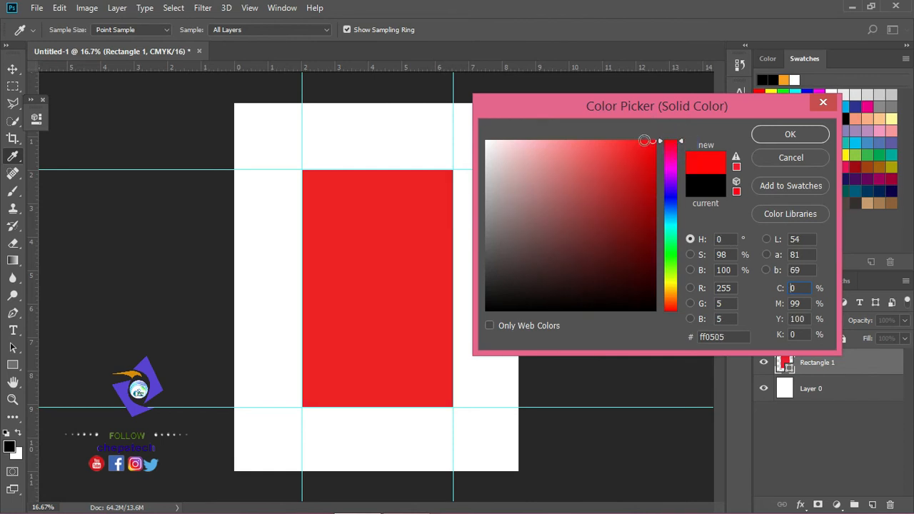
pyautogui.click(790, 135)
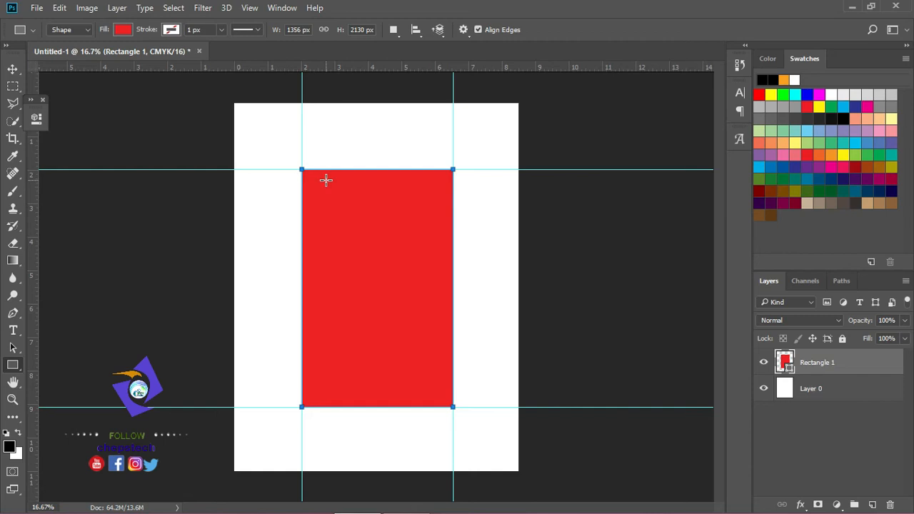
# Switch to the Move tool and hide the guides around the red rectangle.
pyautogui.press('v')
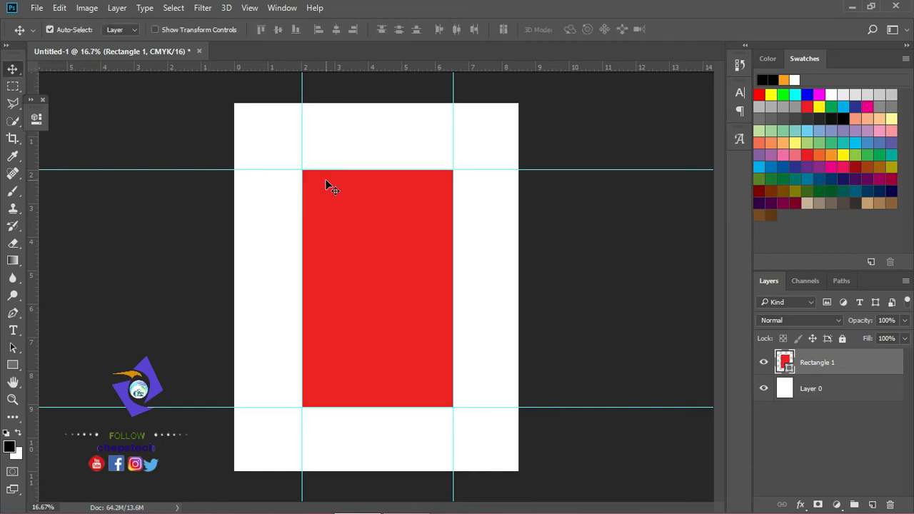
pyautogui.hotkey('ctrl', ';')
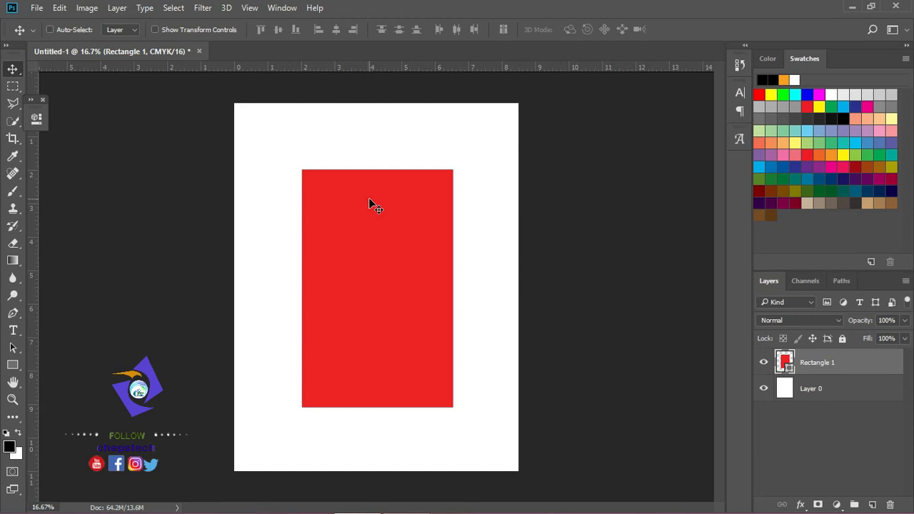
pyautogui.hotkey('ctrl', ';')
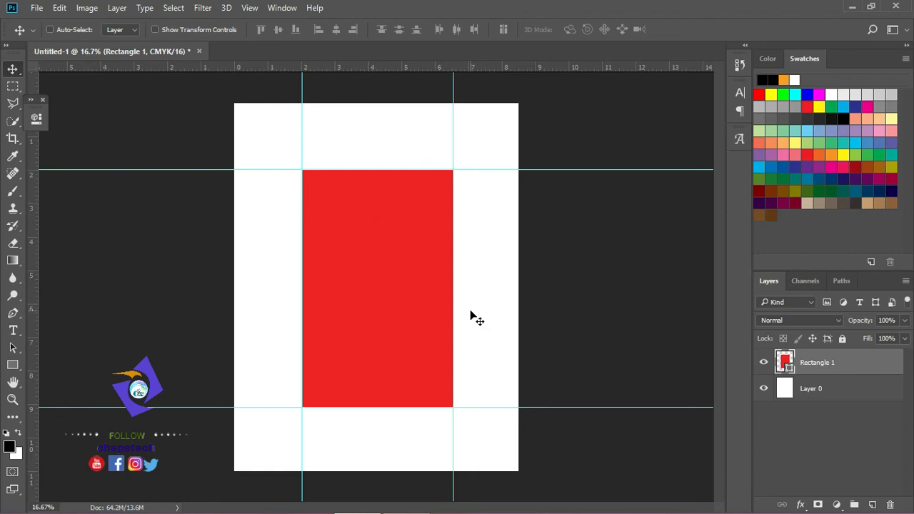
pyautogui.hotkey('ctrl', ';')
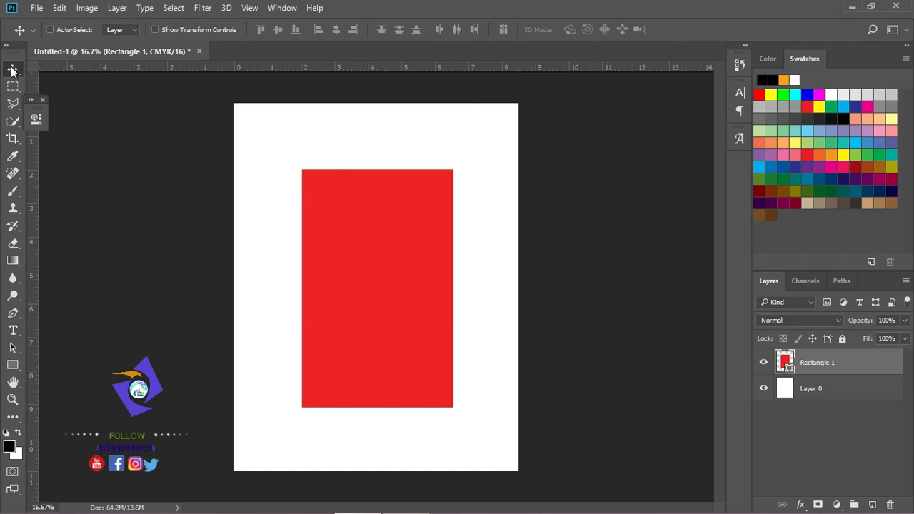
pyautogui.click(21, 369)
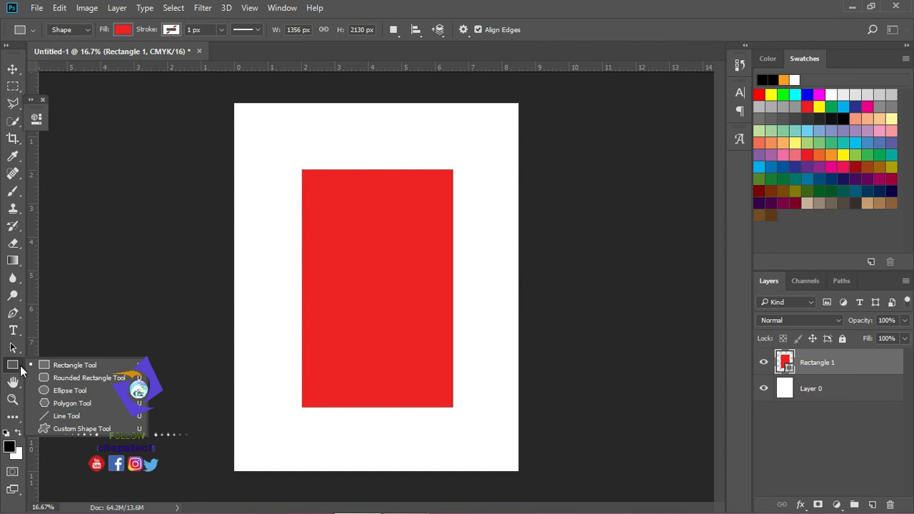
pyautogui.rightClick(20, 369)
pyautogui.click(12, 71)
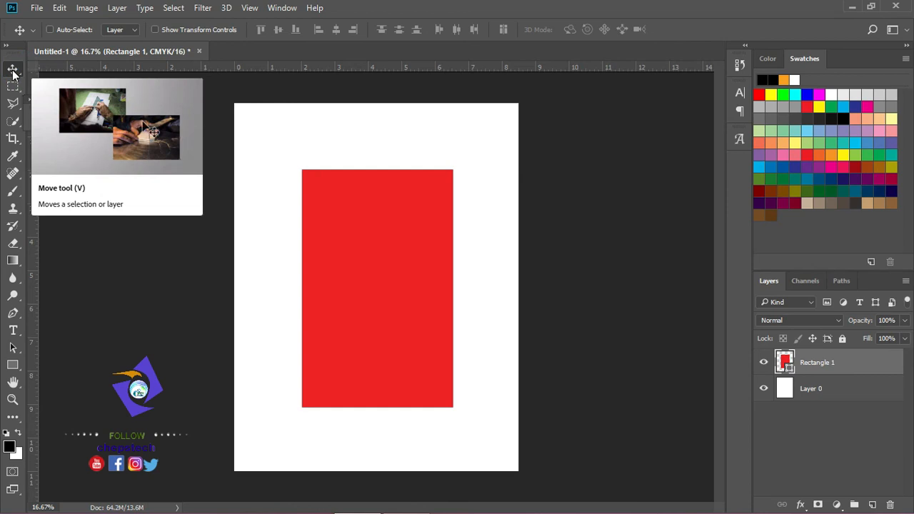
pyautogui.rightClick(12, 71)
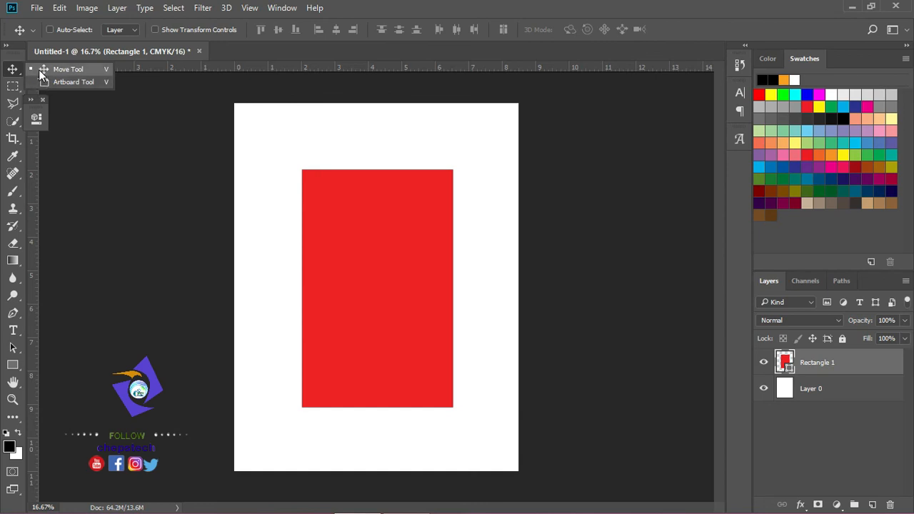
pyautogui.click(40, 69)
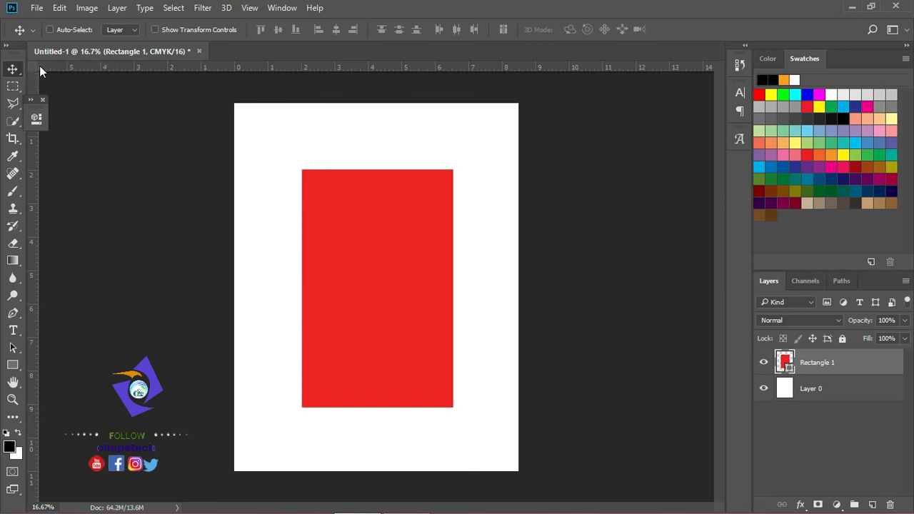